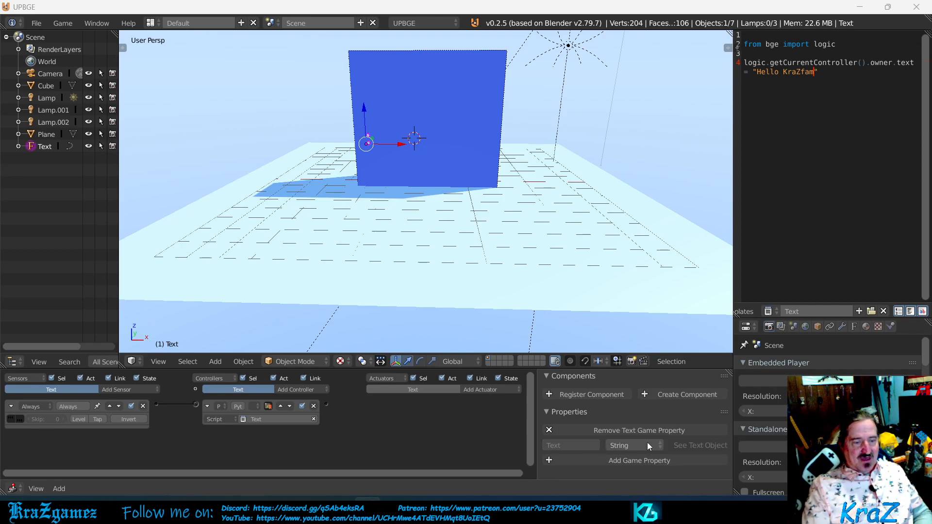
# - Check the type options of the Text game property, keep String, and test-run the game
pyautogui.click(631, 446)
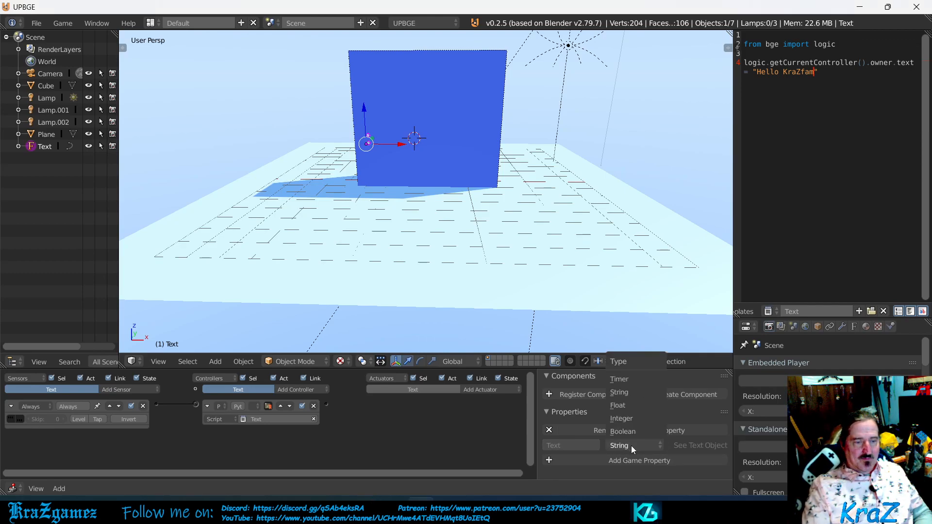
pyautogui.click(631, 445)
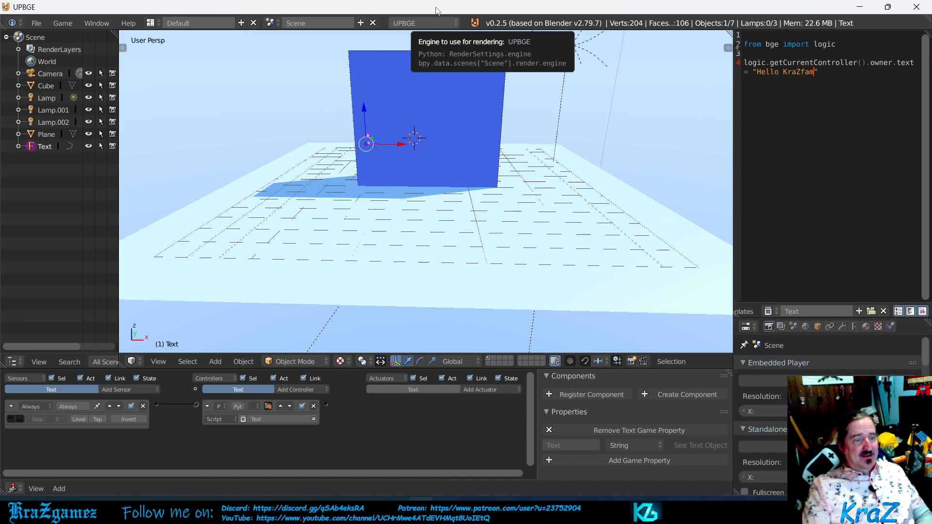
pyautogui.press('p')
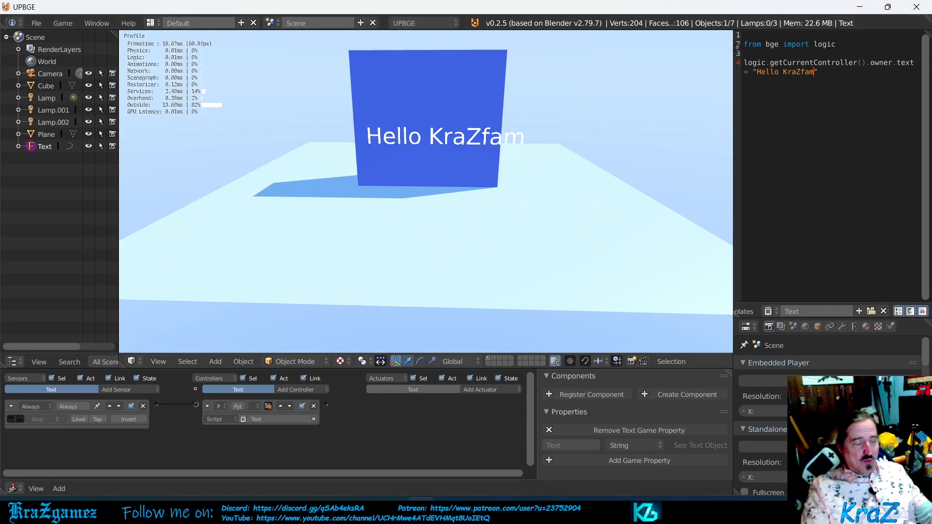
pyautogui.press('Escape')
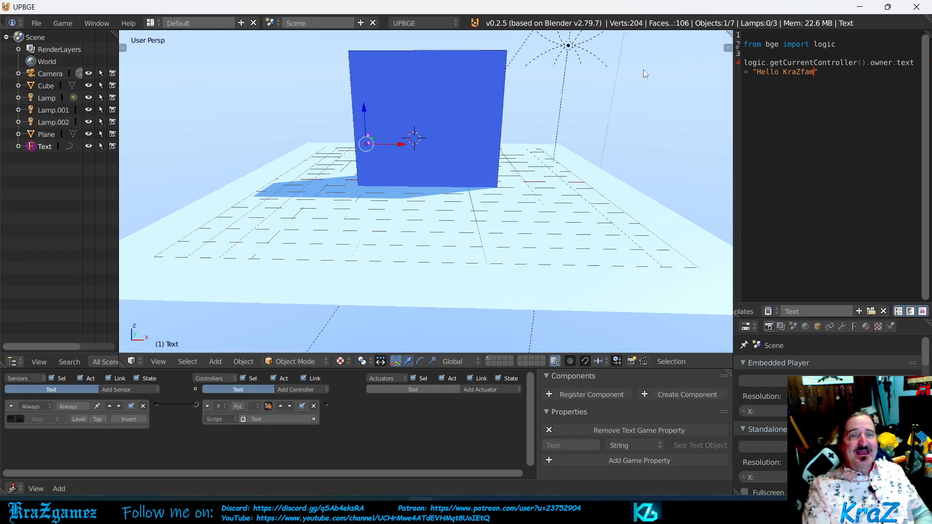
# - Highlight the "Hello KraZfam" string in the Python script
pyautogui.click(767, 72)
pyautogui.moveTo(768, 72); pyautogui.dragTo(815, 72)
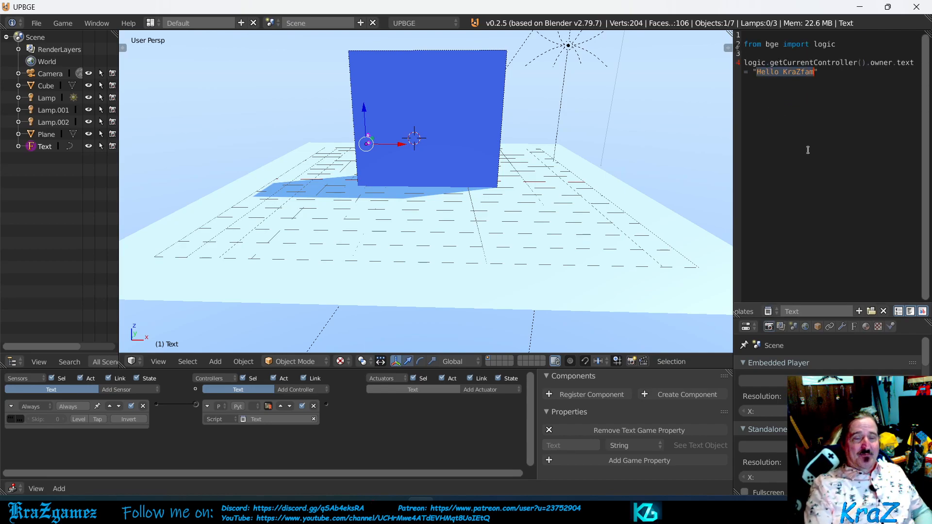
pyautogui.click(801, 73)
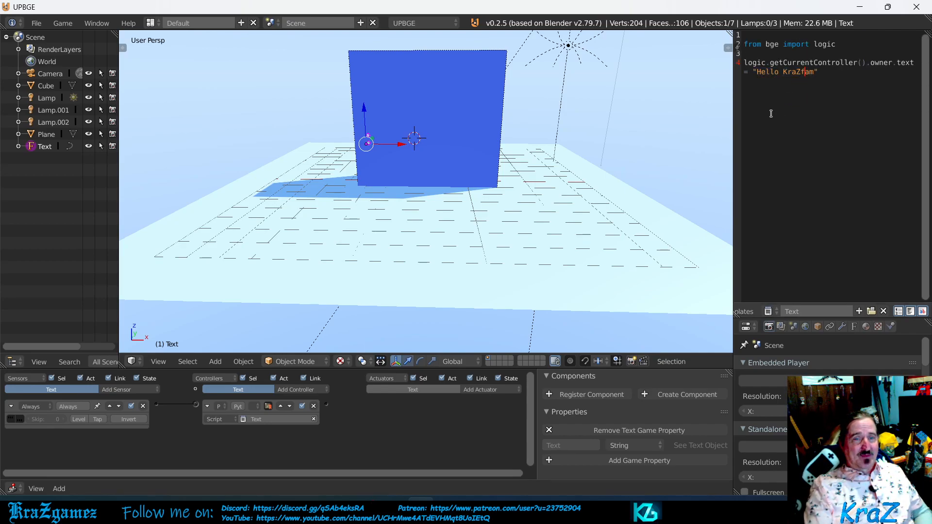
pyautogui.moveTo(751, 73); pyautogui.dragTo(815, 73)
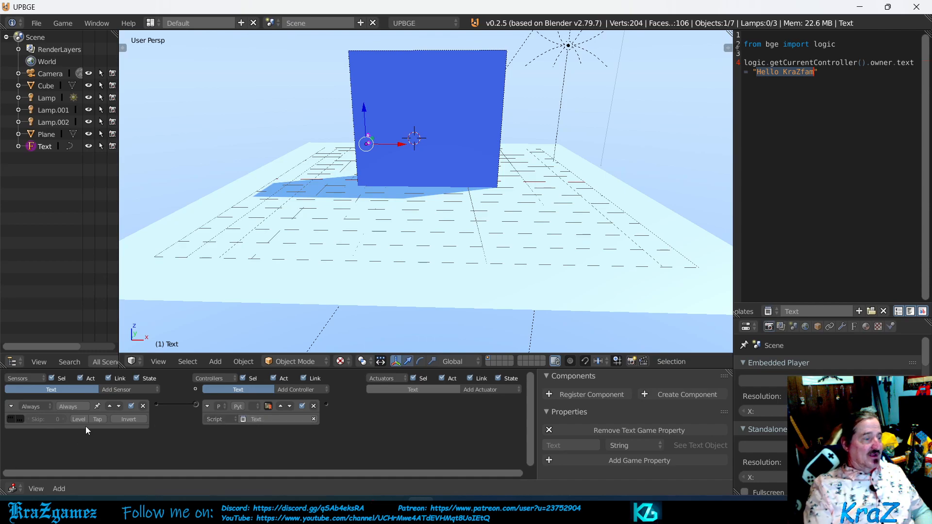
# - Try adding a Collision sensor to the Text object and linking it to a new Python controller
pyautogui.click(132, 389)
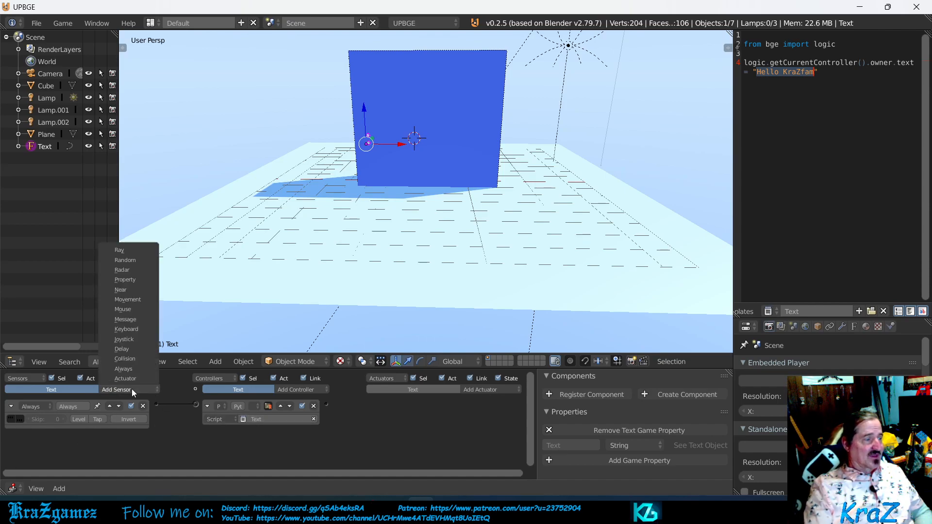
pyautogui.click(130, 359)
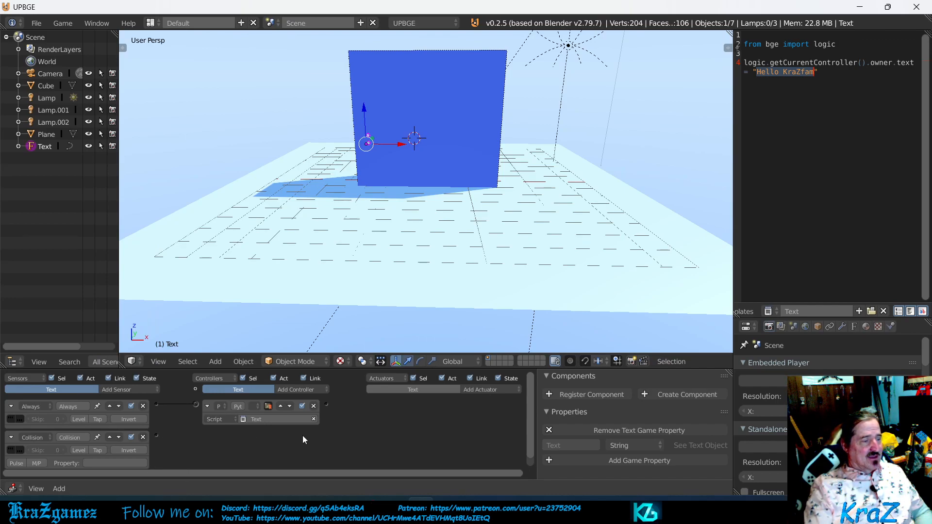
pyautogui.click(299, 389)
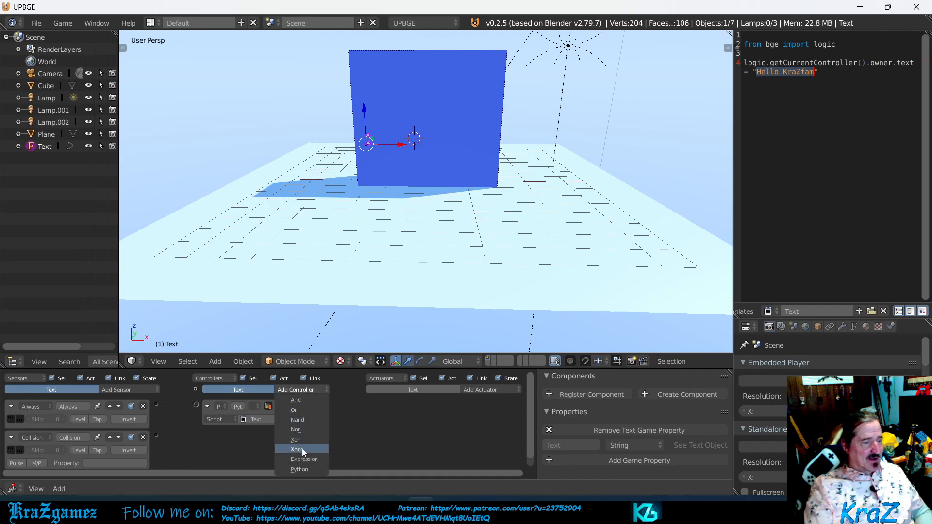
pyautogui.click(305, 470)
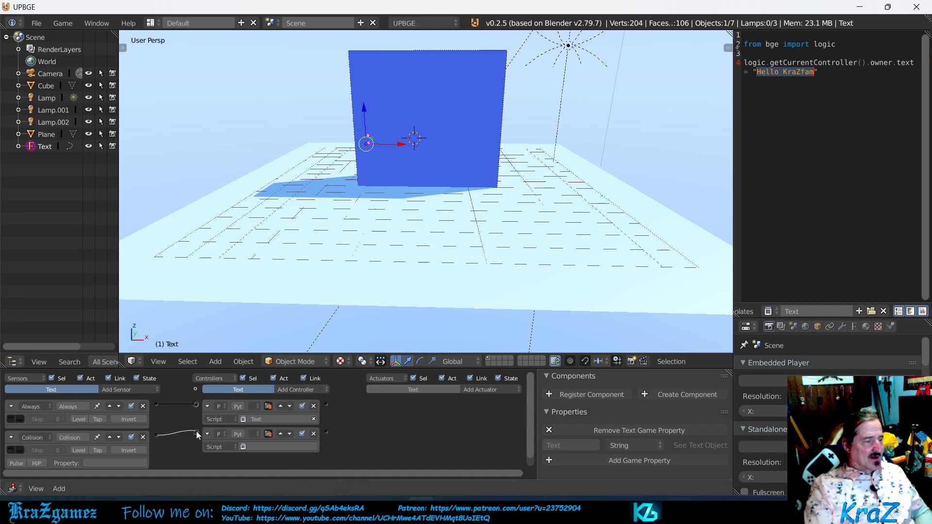
pyautogui.moveTo(199, 432); pyautogui.dragTo(196, 432)
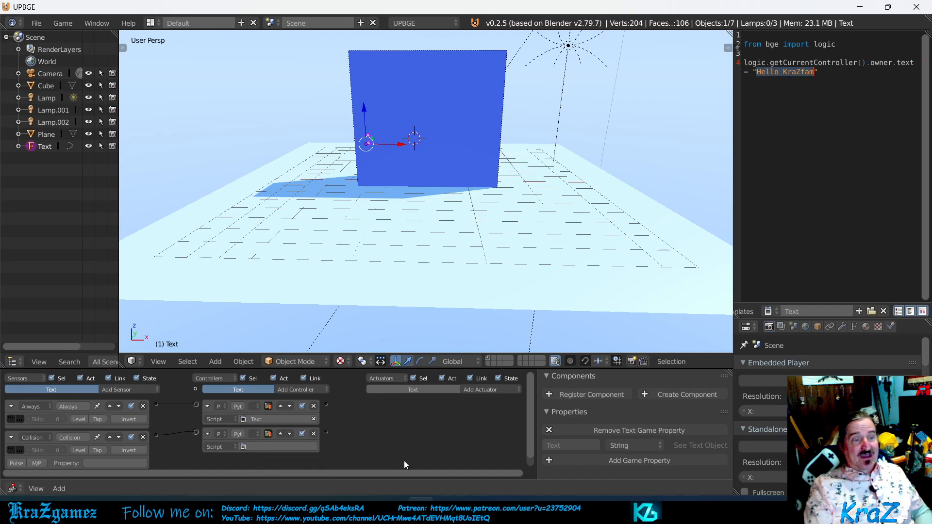
# - Remove the Collision sensor and the empty Python controller from the Text object
pyautogui.click(138, 389)
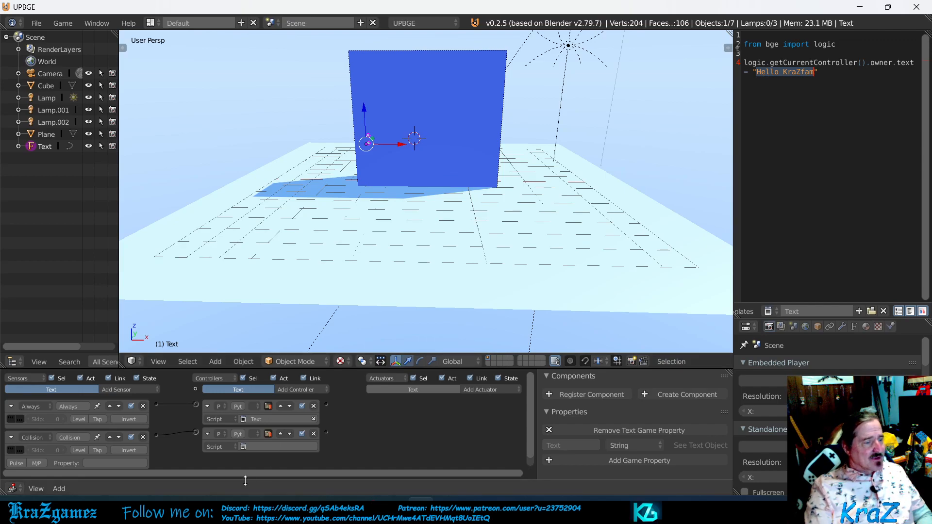
pyautogui.click(314, 434)
pyautogui.click(144, 437)
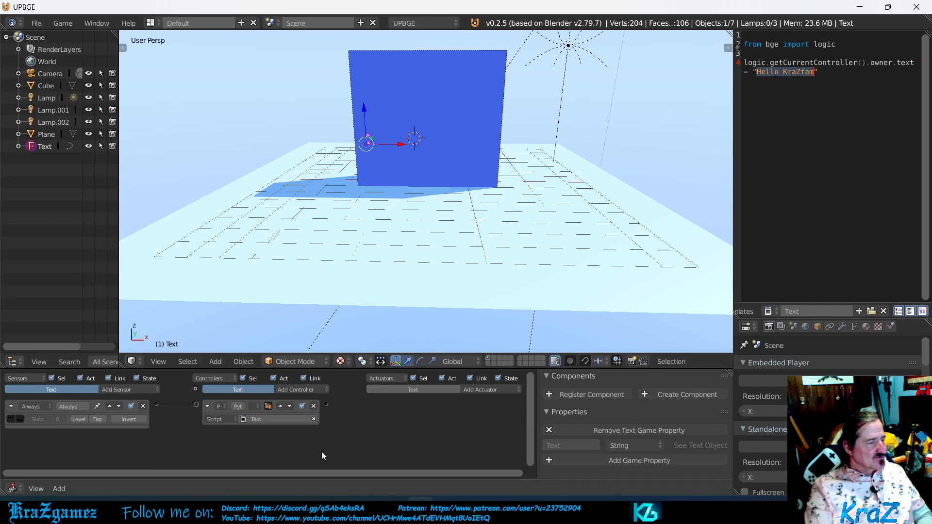
# - Move the Text object up to the cube's upper-left corner and add a second text object to the scene
pyautogui.moveTo(363, 113); pyautogui.dragTo(384, 77)
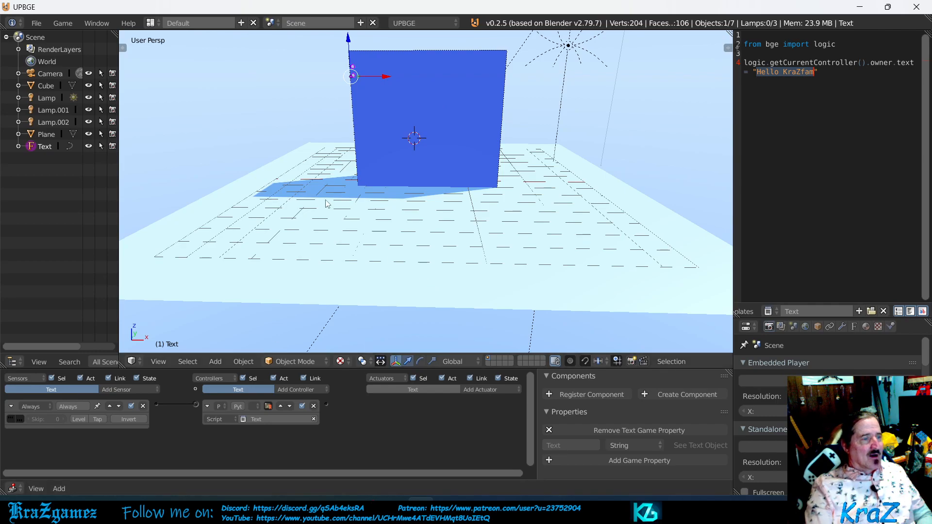
pyautogui.hotkey('shift', 'a')
pyautogui.click(454, 205)
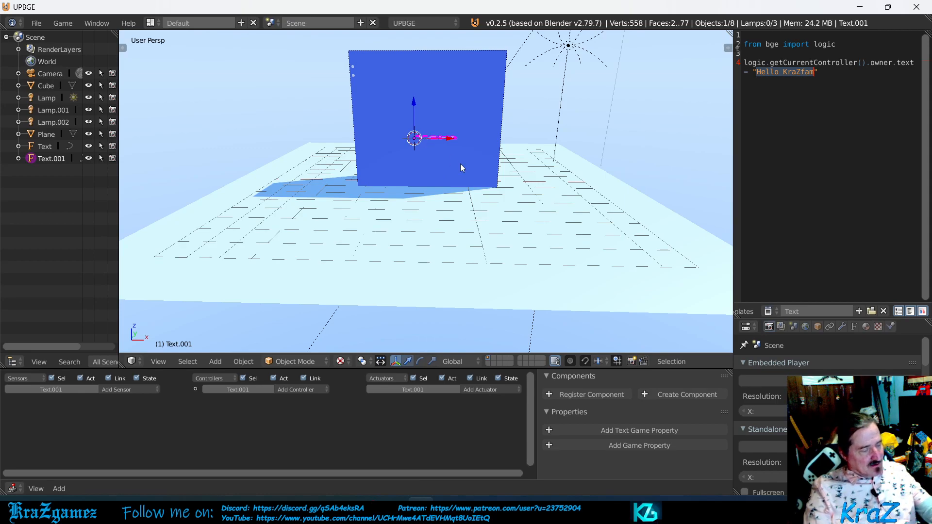
# - Rotate the new text object 90° about the X axis and move it to the left edge of the cube's front face
pyautogui.press('r')
pyautogui.press('x')
pyautogui.press('9')
pyautogui.press('0')
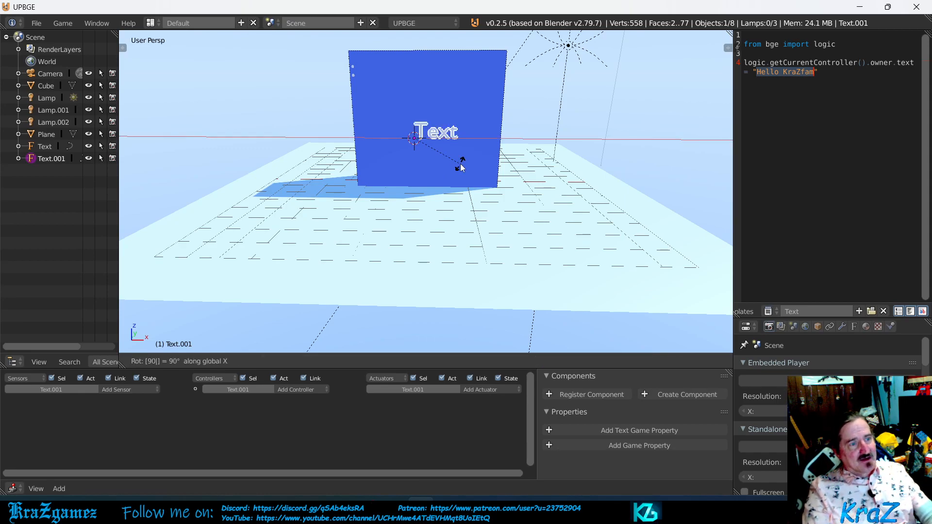
pyautogui.press('Return')
pyautogui.moveTo(449, 141); pyautogui.dragTo(395, 152)
# - Examine the new text's placement on the cube from the front and camera views
pyautogui.moveTo(398, 153); pyautogui.dragTo(408, 179, button='middle')
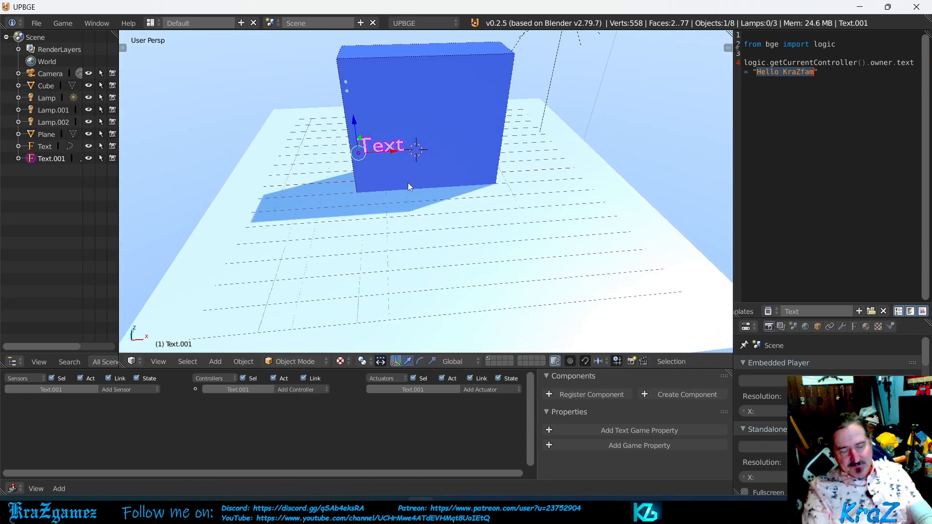
pyautogui.press('KP_1')
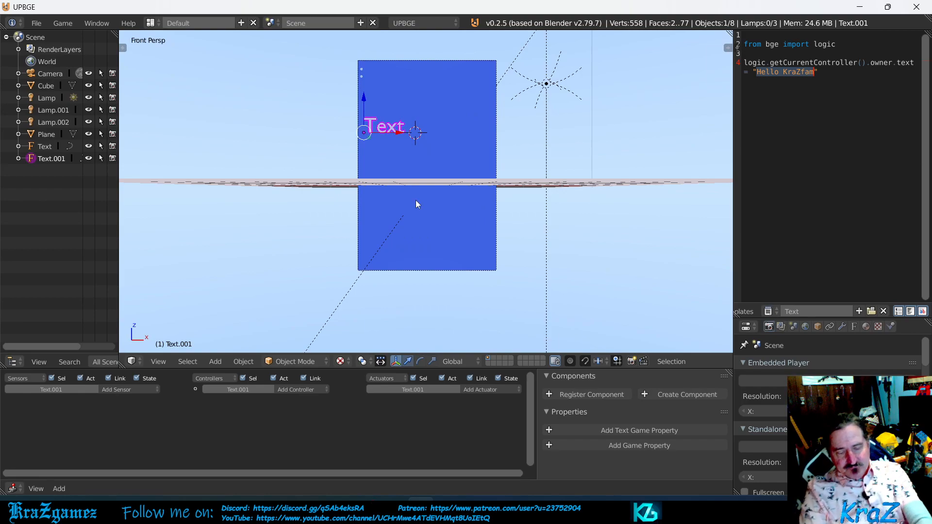
pyautogui.press('KP_0')
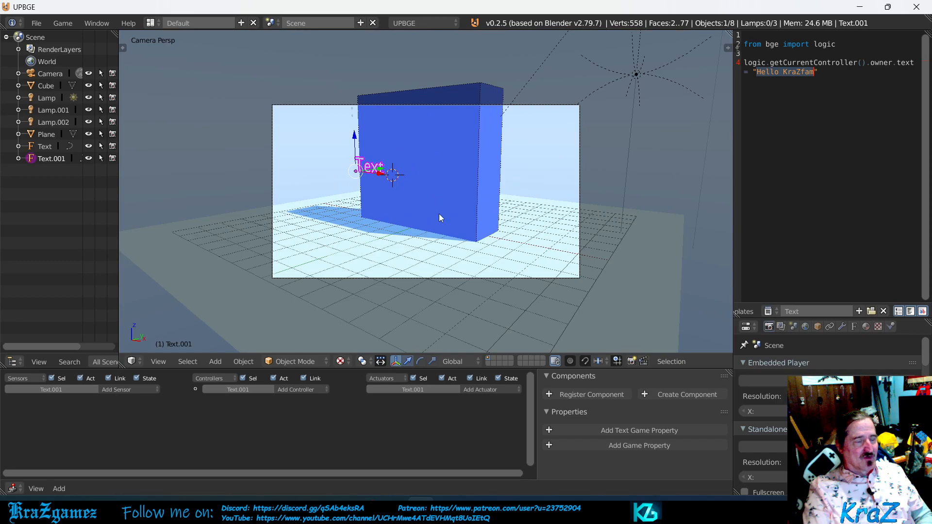
pyautogui.scroll(2, 436, 164)
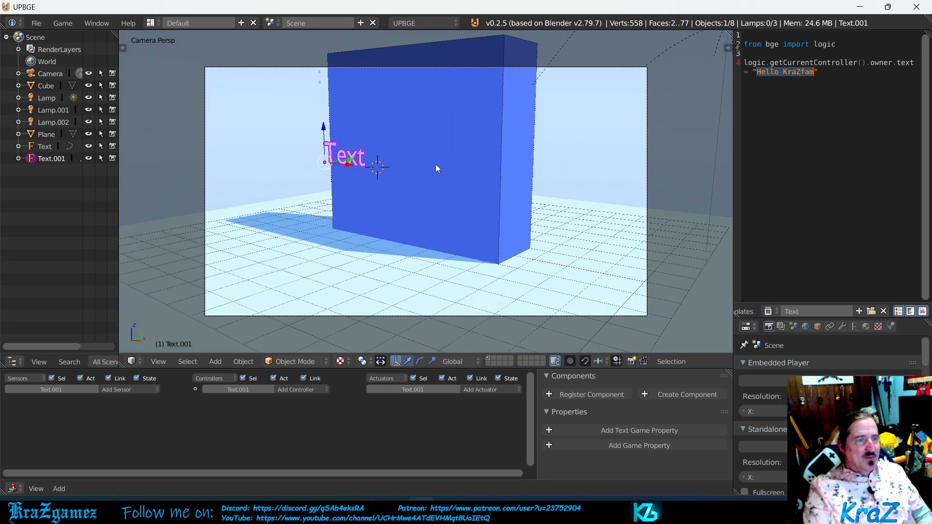
pyautogui.scroll(-1, 435, 164)
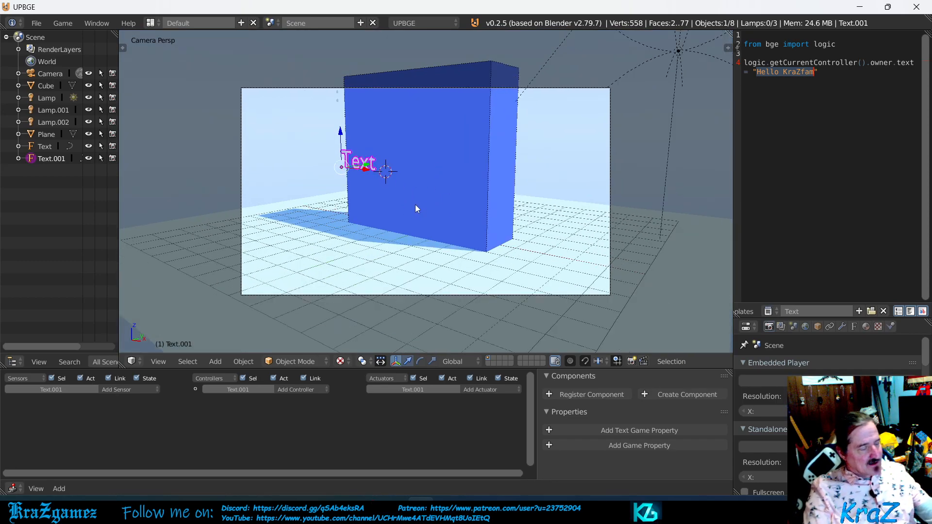
pyautogui.press('KP_1')
pyautogui.moveTo(419, 189); pyautogui.dragTo(371, 149, button='middle')
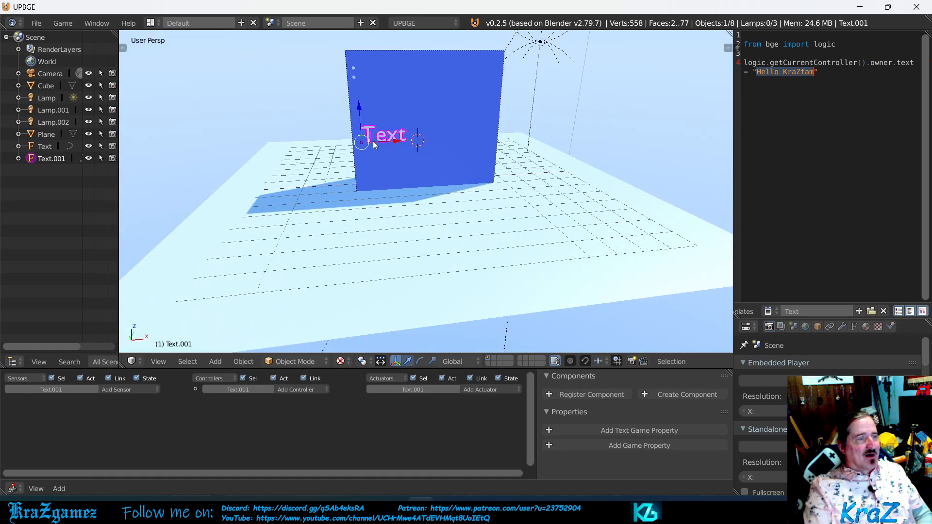
# - Replace the new text object's content with ">"
pyautogui.press('Tab')
pyautogui.press('BackSpace')
pyautogui.press('BackSpace')
pyautogui.press('BackSpace')
pyautogui.press('BackSpace')
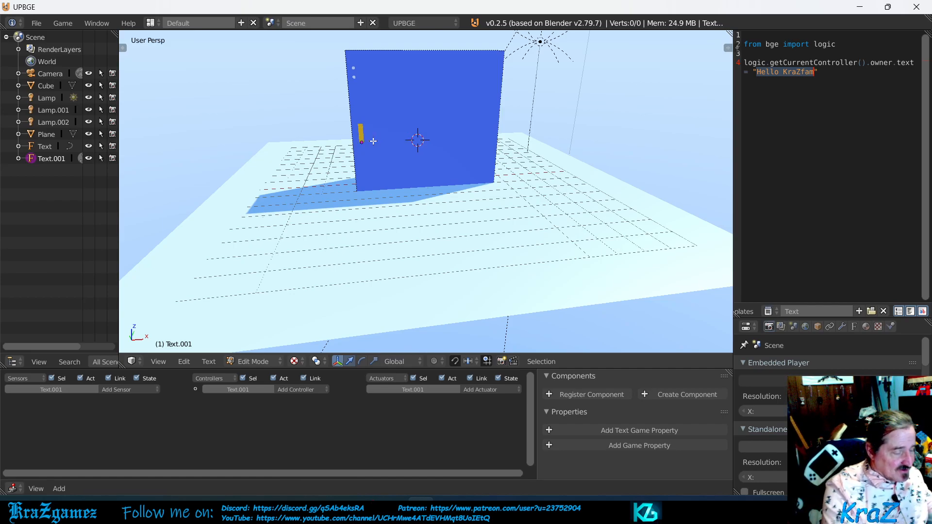
pyautogui.write('>')
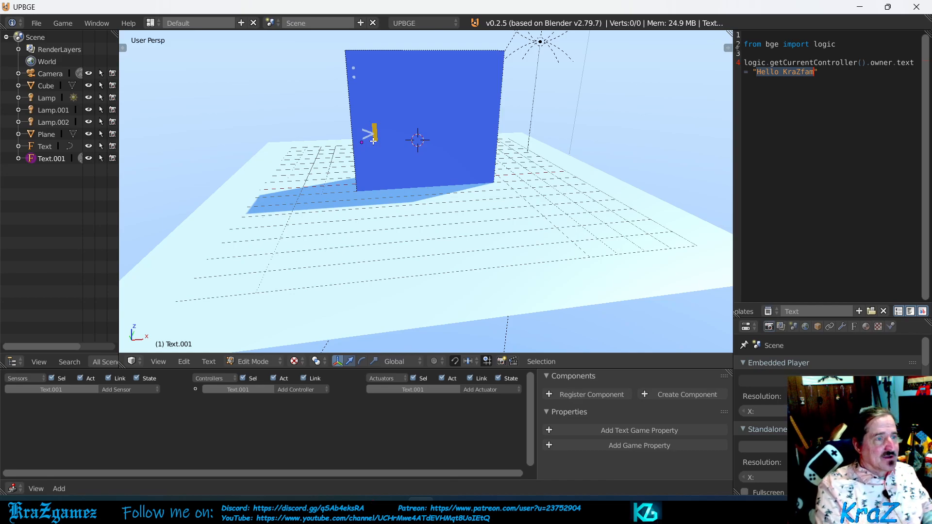
pyautogui.press('Tab')
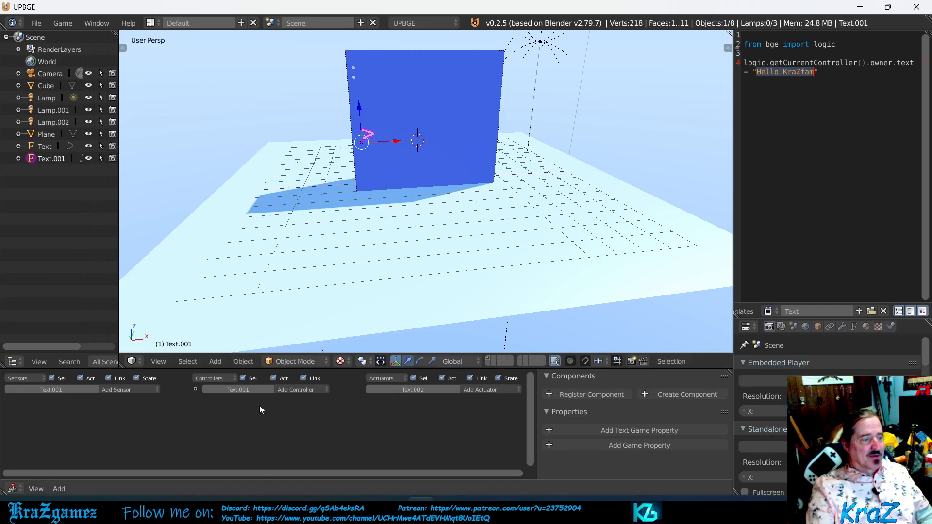
# - Add an Always sensor to the ">" text object
pyautogui.click(126, 392)
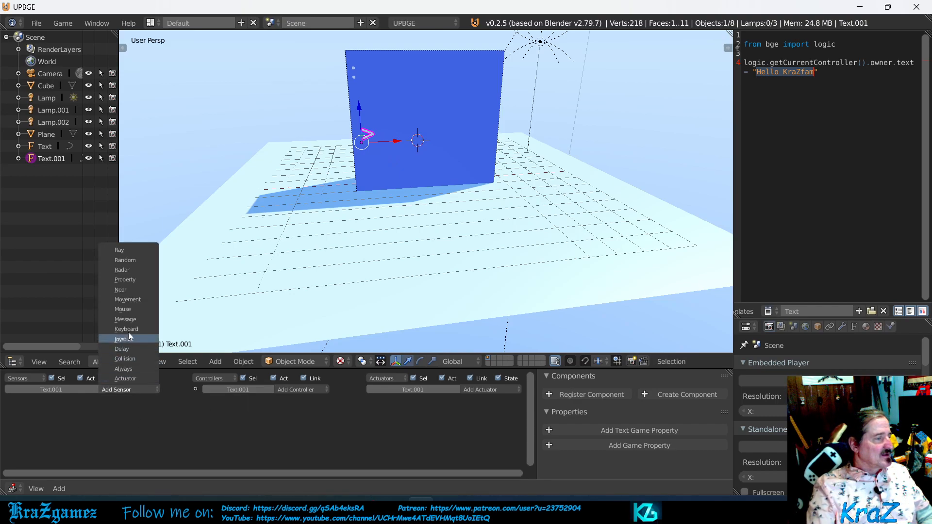
pyautogui.click(138, 368)
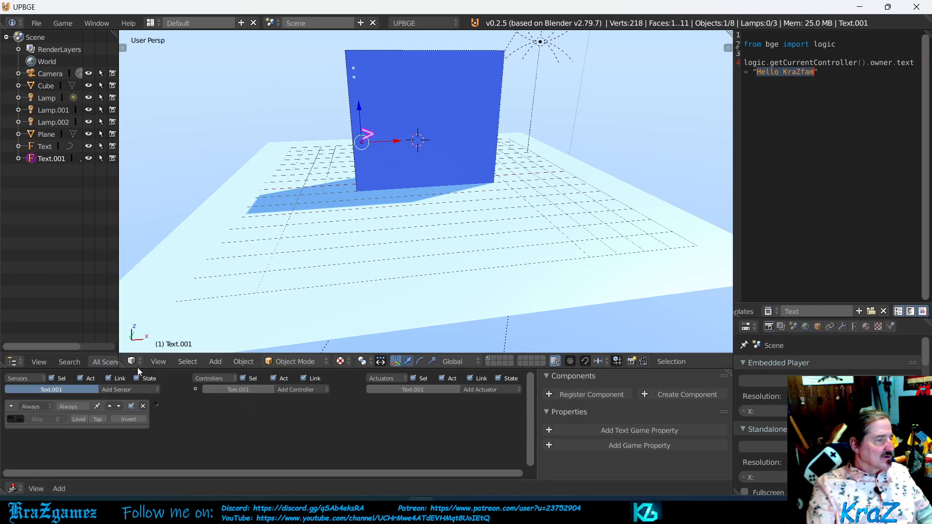
pyautogui.click(301, 389)
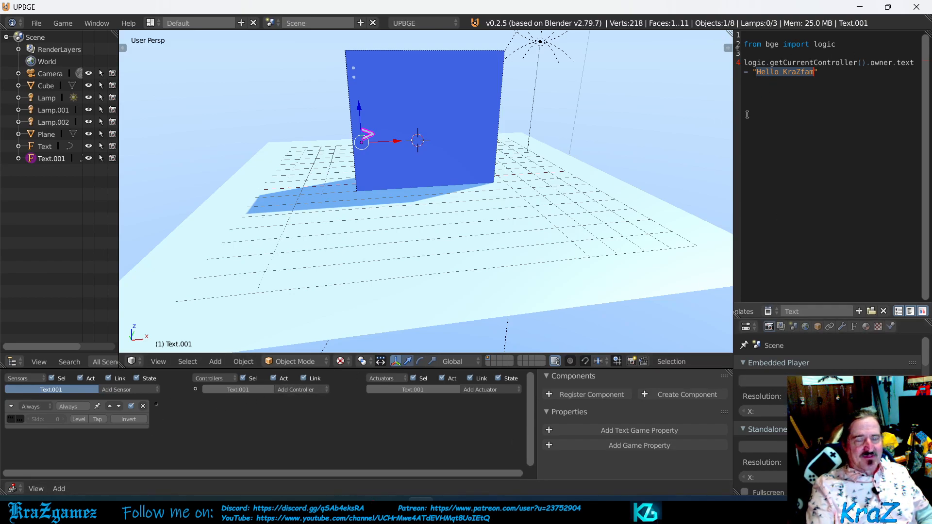
# - Give the ">" text object a text game property and replace its Always sensor with a Property sensor
pyautogui.click(598, 430)
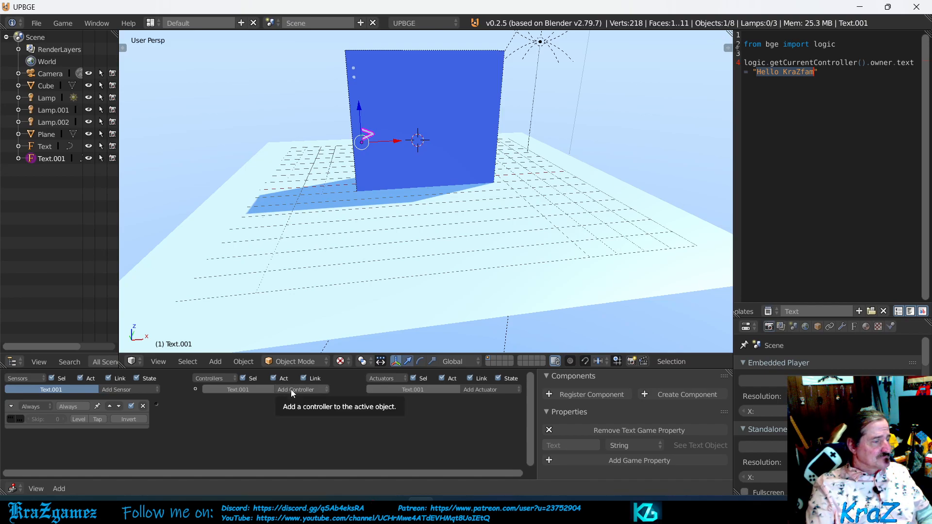
pyautogui.click(115, 390)
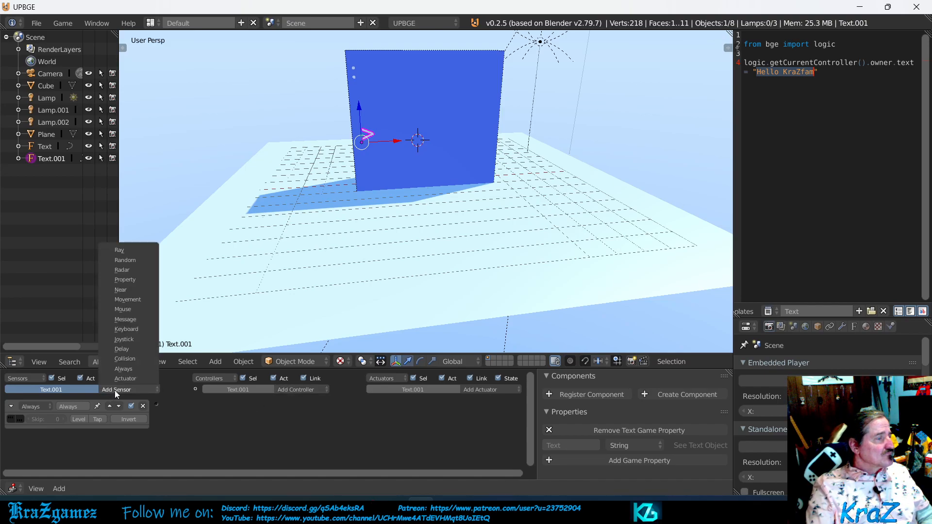
pyautogui.click(126, 280)
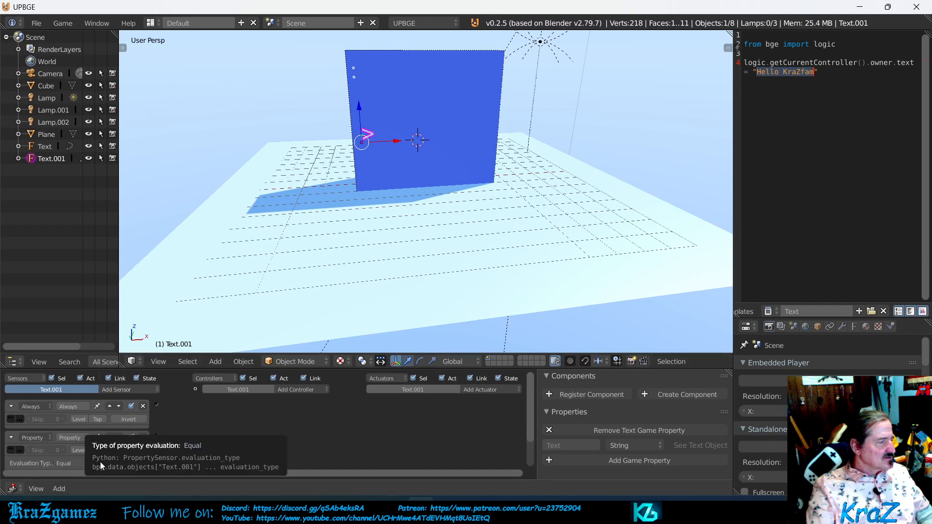
pyautogui.click(143, 406)
pyautogui.scroll(-3, 189, 423)
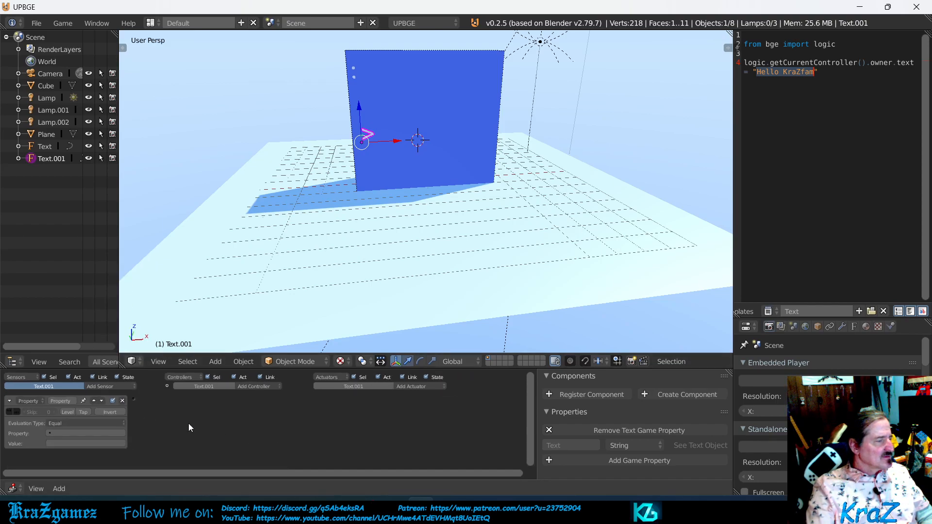
# - Set the Property sensor of the ">" text object to check the Text property for the value "Hellow"
pyautogui.click(64, 427)
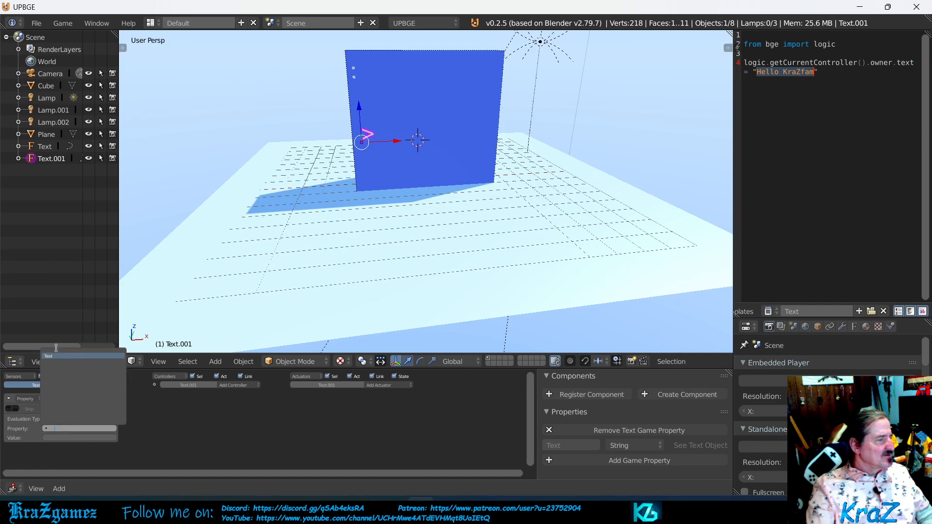
pyautogui.click(56, 356)
pyautogui.click(62, 438)
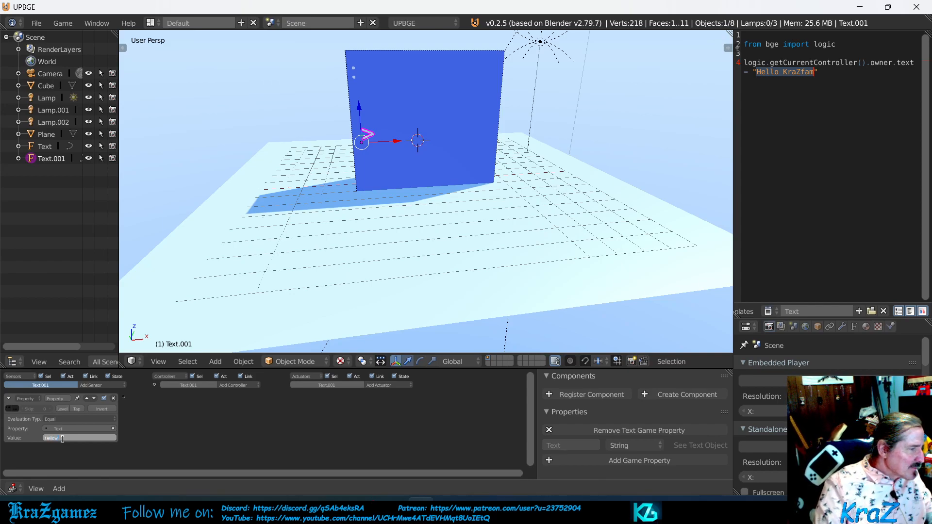
pyautogui.click(192, 434)
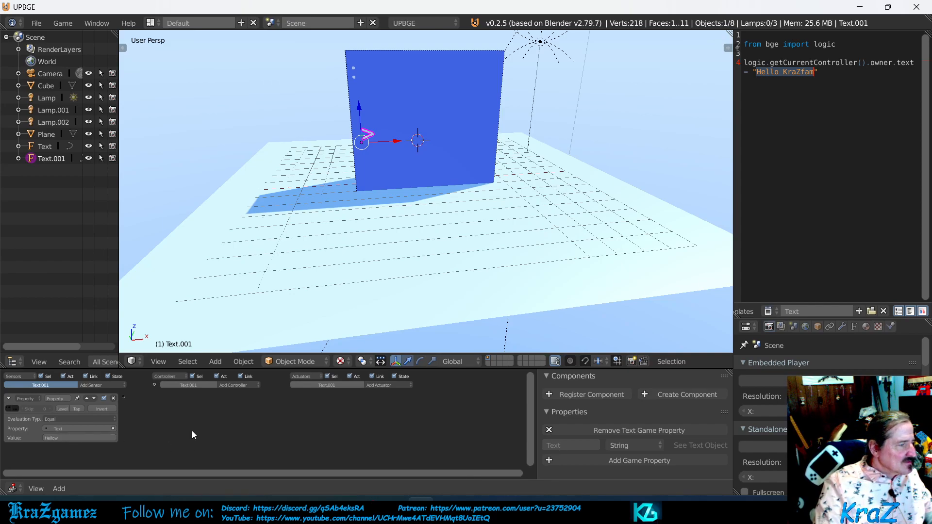
# - Correct the Property sensor's comparison value to "Hello"
pyautogui.click(72, 438)
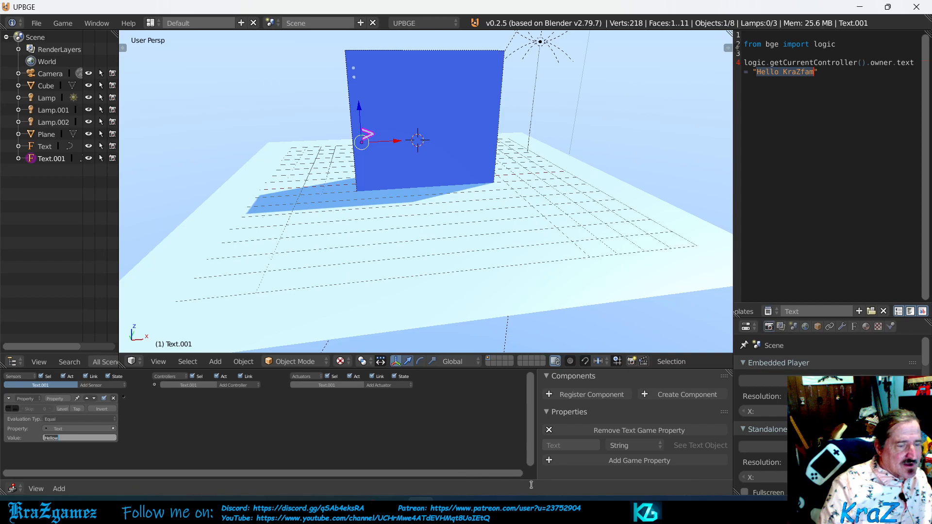
pyautogui.click(508, 475)
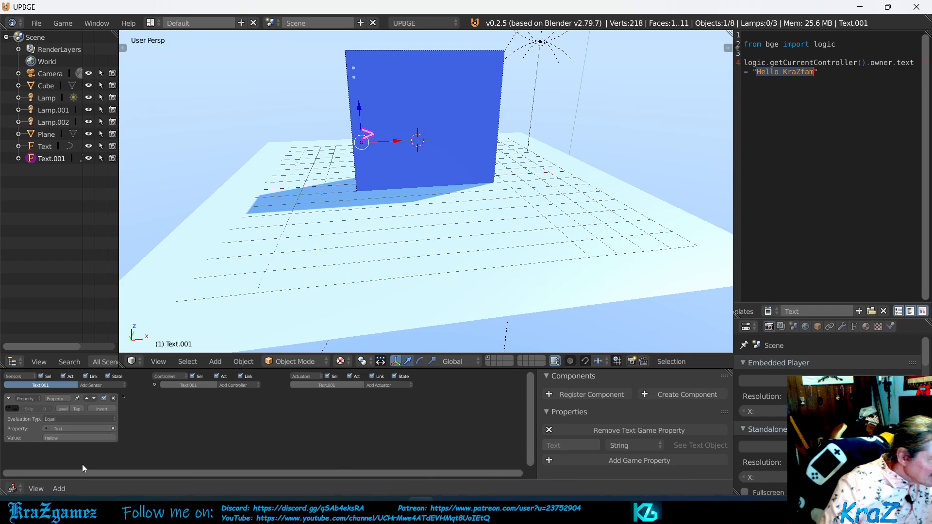
pyautogui.scroll(3, 71, 440)
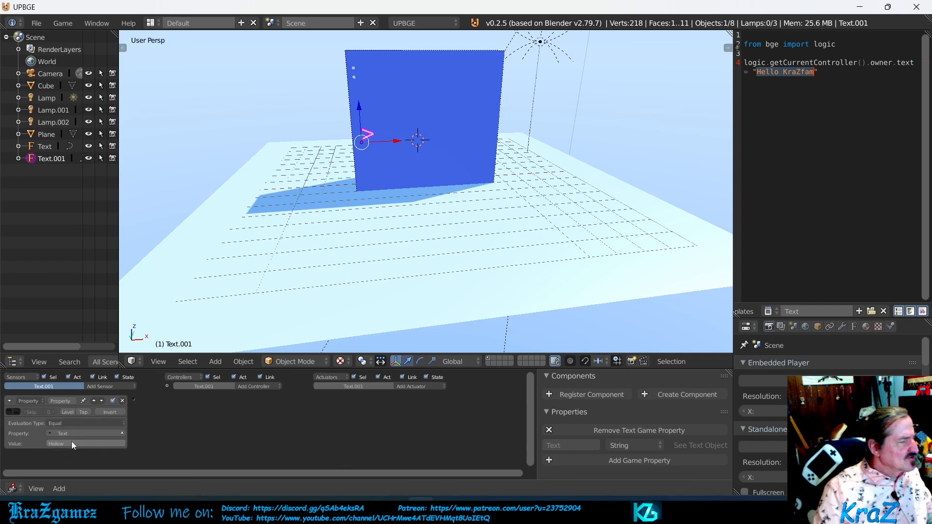
pyautogui.click(80, 462)
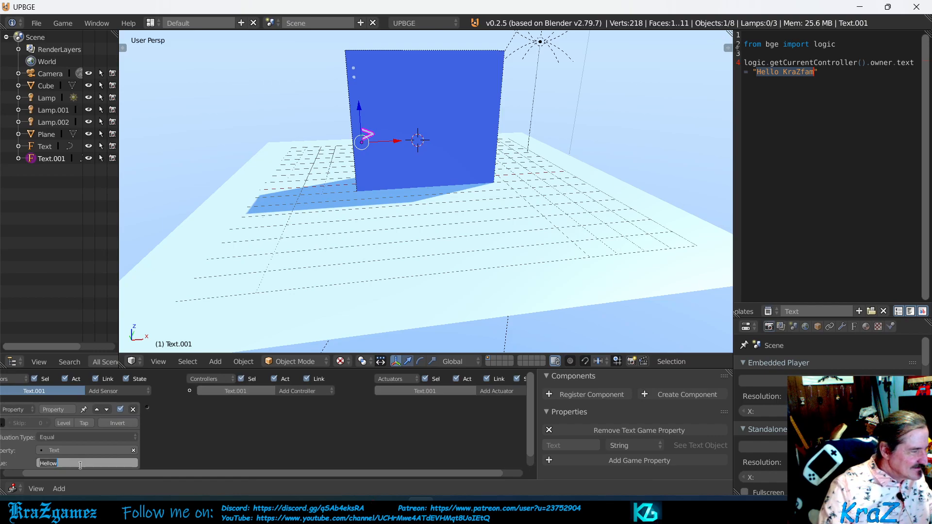
pyautogui.press('BackSpace')
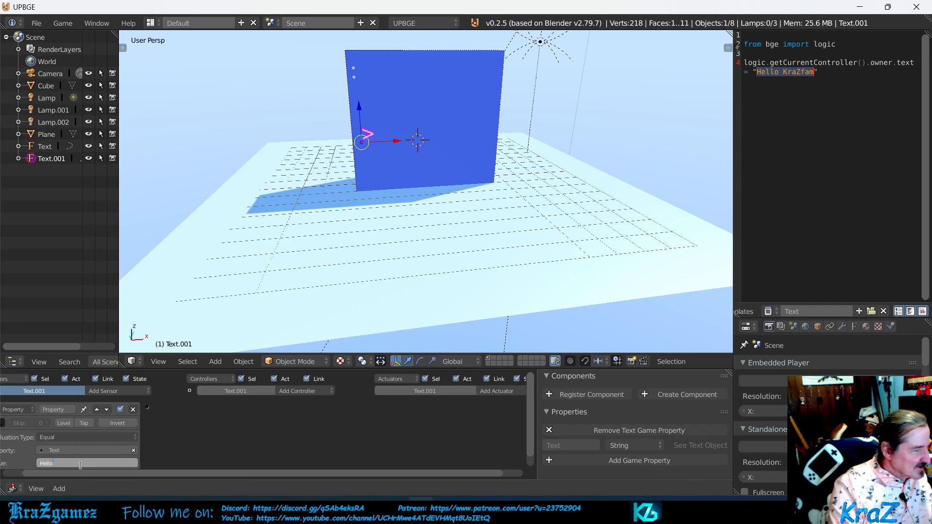
pyautogui.press('Return')
pyautogui.scroll(-2, 260, 430)
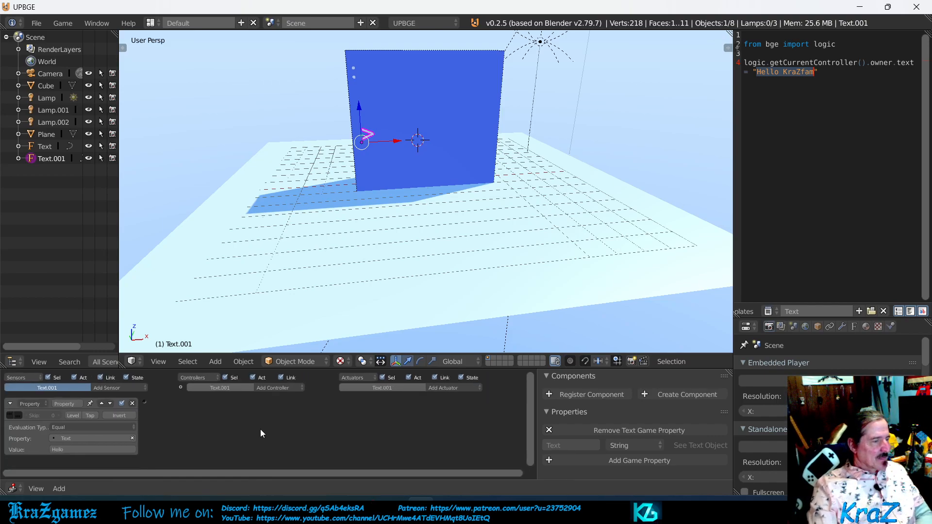
# - Add a Property actuator to the ">" text object that assigns the value "Hello" to the Text property
pyautogui.scroll(-1, 260, 431)
pyautogui.click(350, 384)
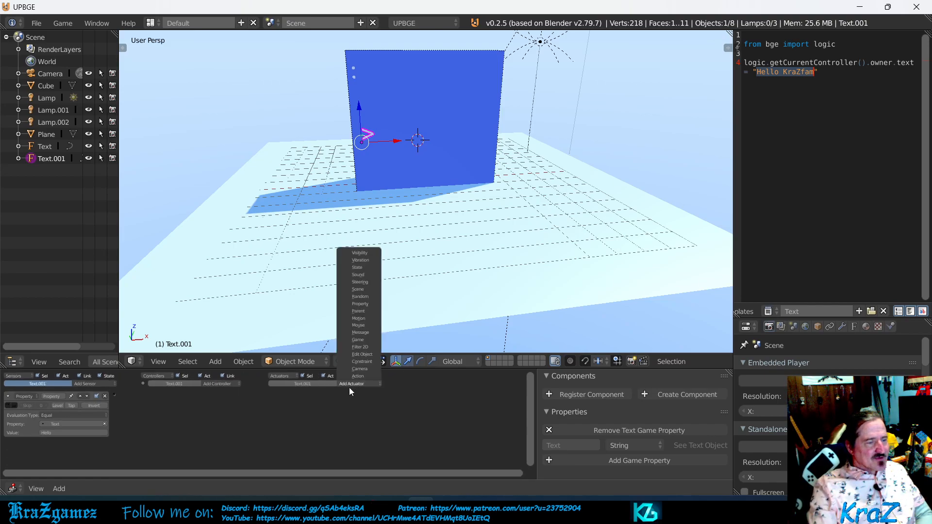
pyautogui.click(368, 302)
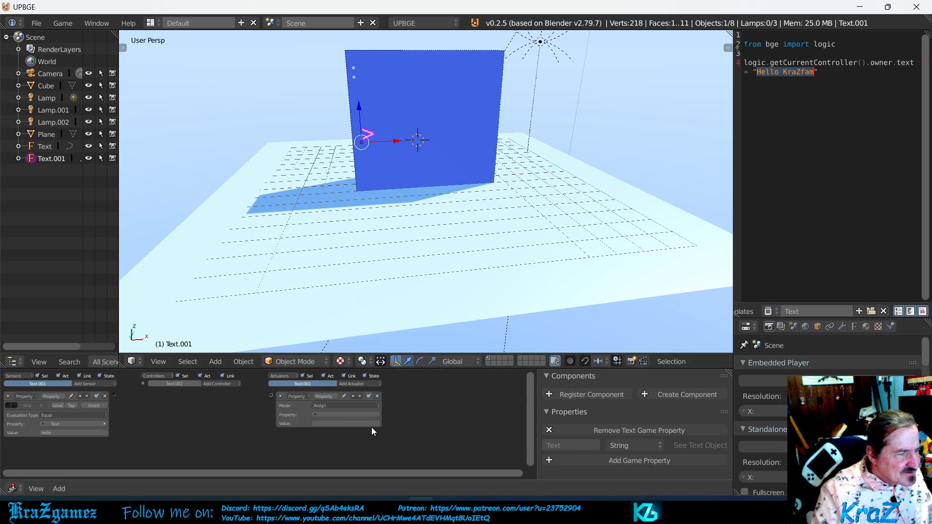
pyautogui.click(333, 414)
pyautogui.click(334, 426)
pyautogui.click(331, 423)
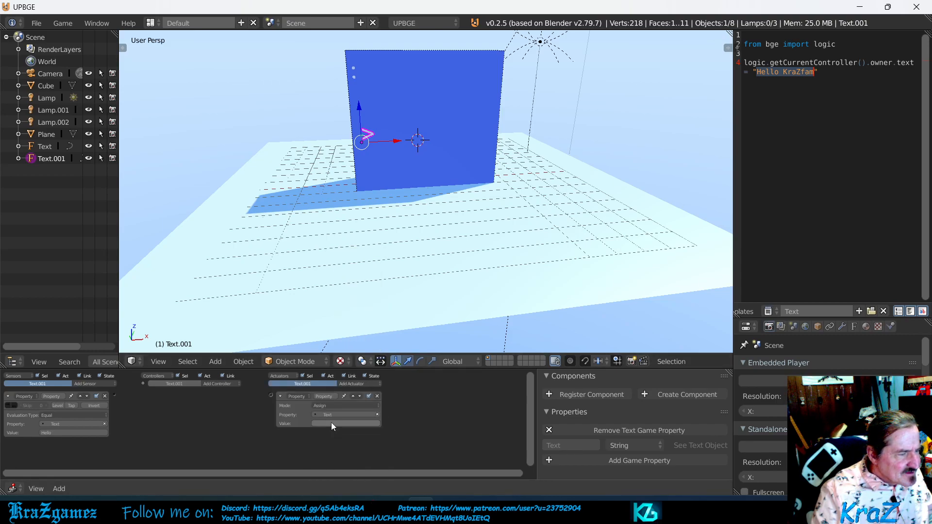
pyautogui.write('Hellow')
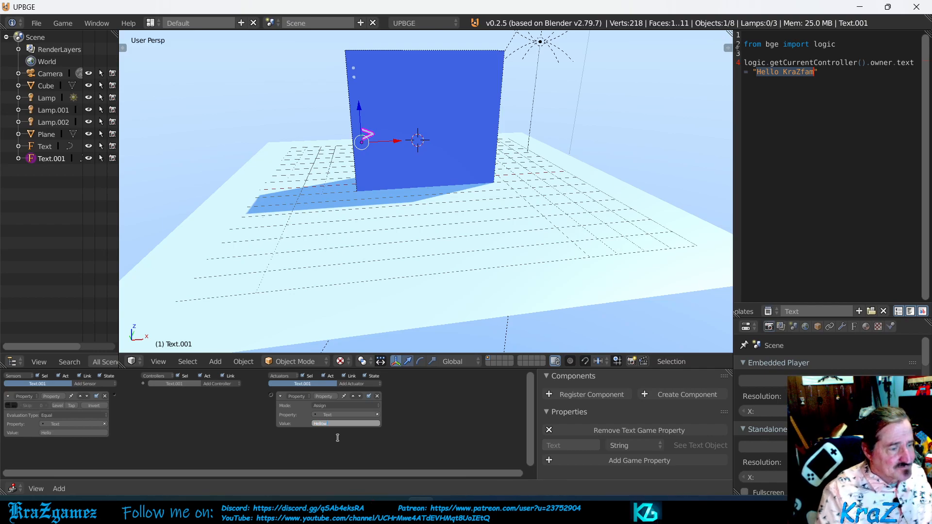
pyautogui.press('BackSpace')
pyautogui.press('Return')
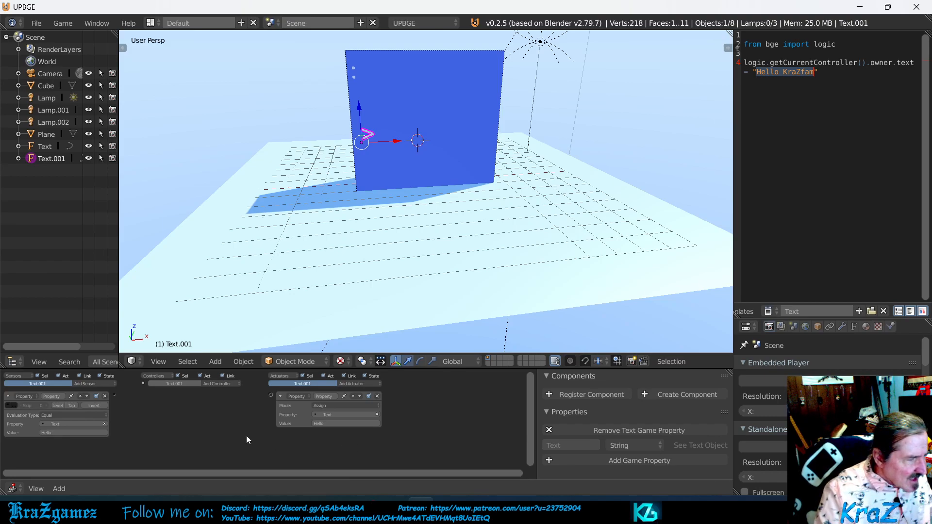
# - Replace the Property sensor with an Always sensor and link it to the Property actuator
pyautogui.click(104, 396)
pyautogui.click(100, 383)
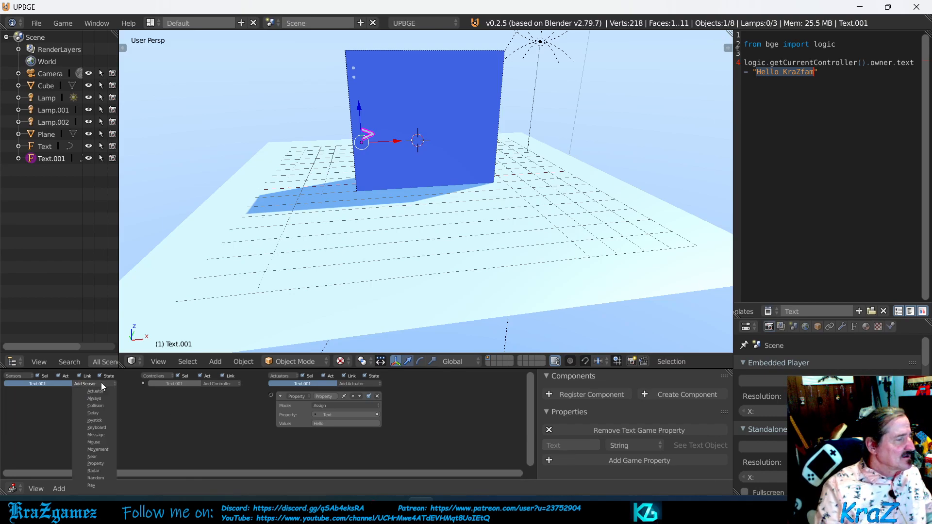
pyautogui.click(101, 400)
pyautogui.moveTo(115, 395); pyautogui.dragTo(272, 395)
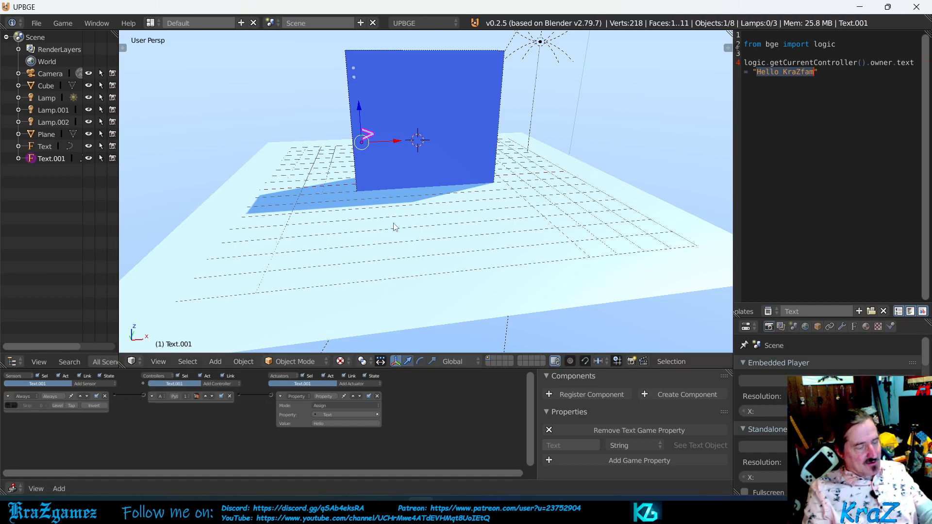
# - Run the game to check both text objects on the cube, and stop it
pyautogui.press('p')
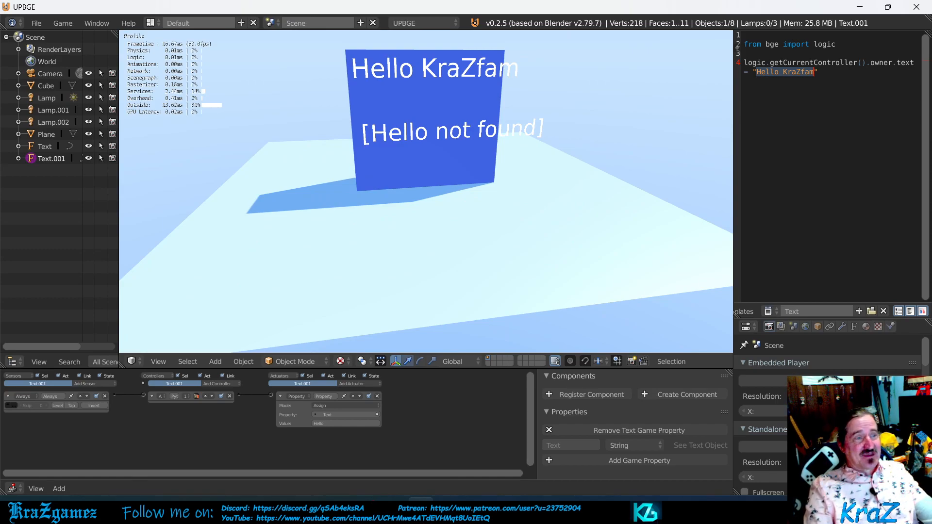
pyautogui.press('Escape')
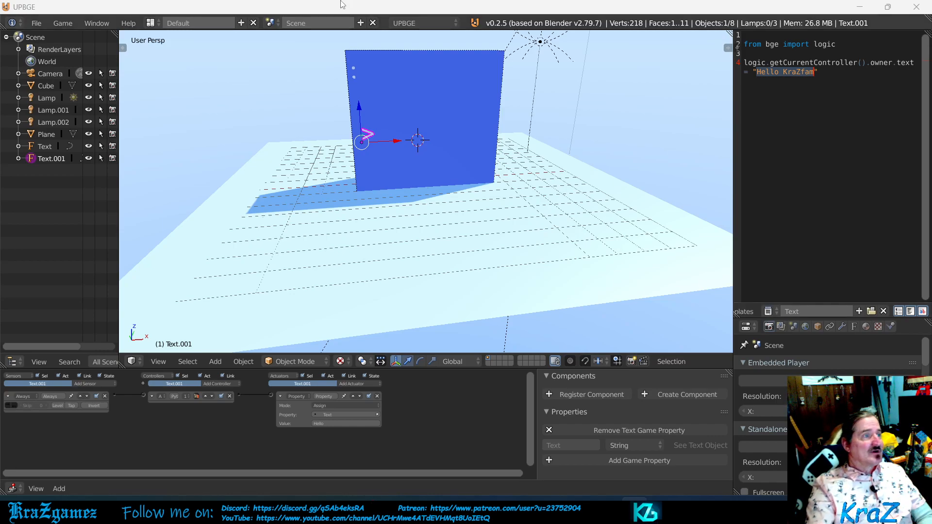
# - Browse the book's Chapter7 example files in the 6_texture folder, and leave without opening any
pyautogui.click(37, 23)
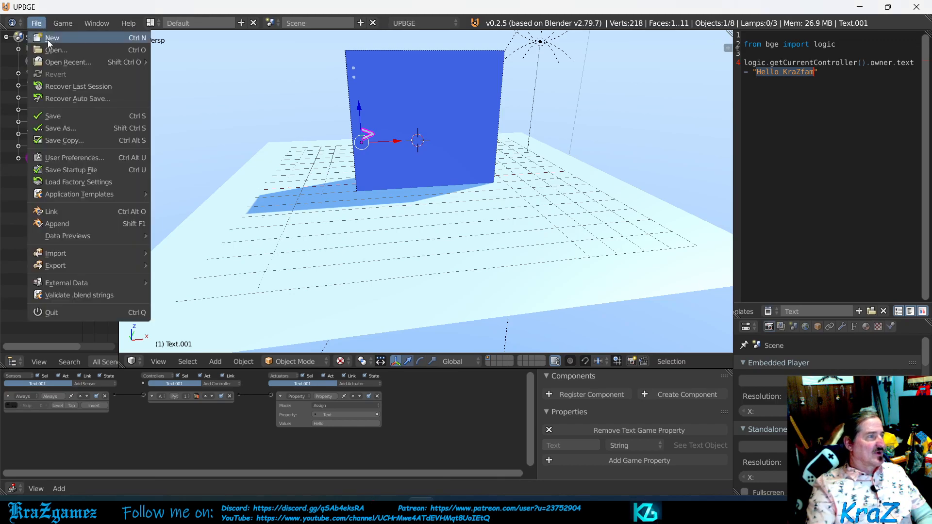
pyautogui.click(54, 51)
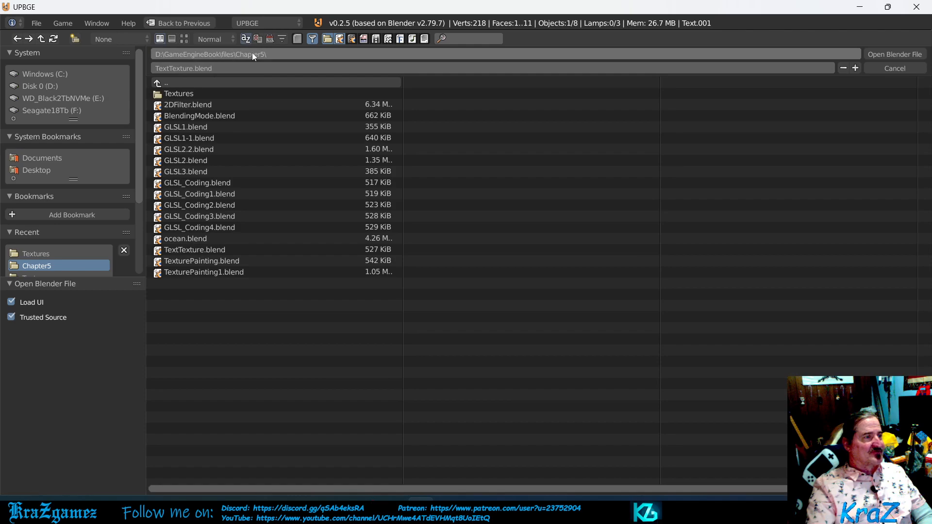
pyautogui.click(158, 81)
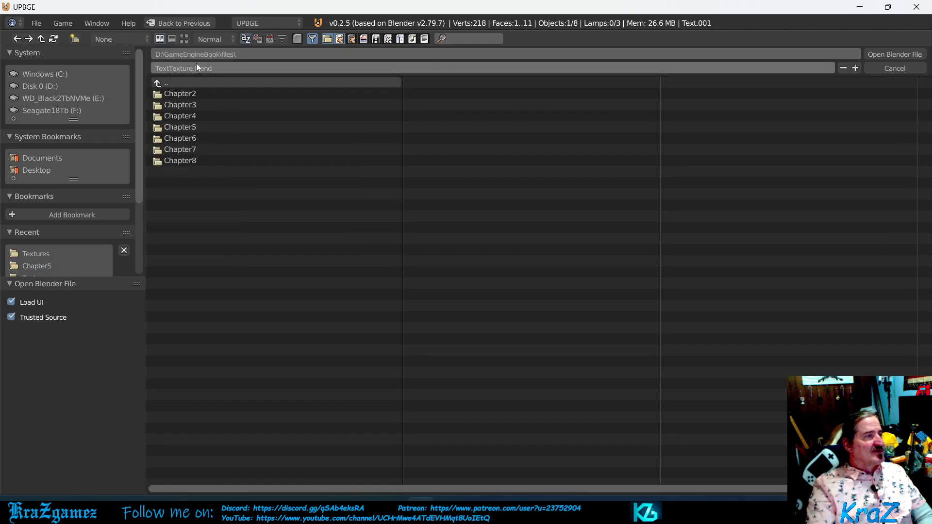
pyautogui.click(194, 150)
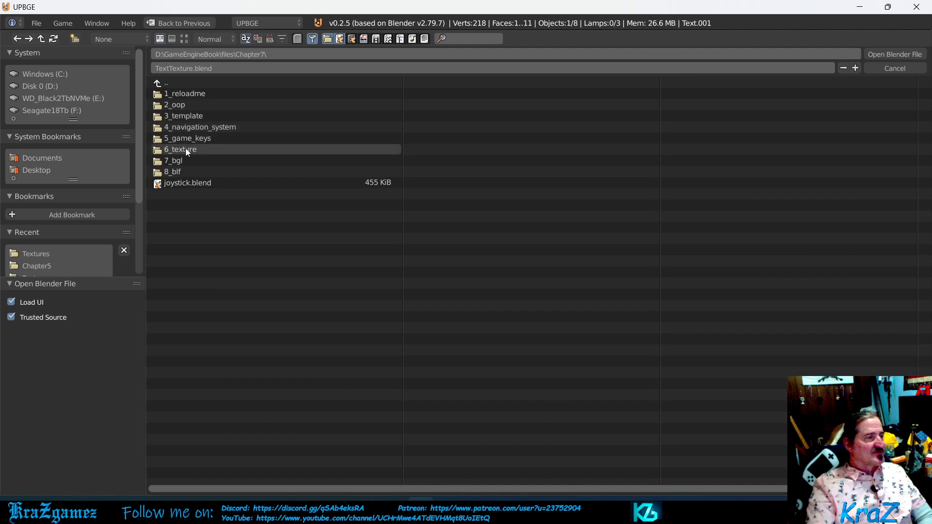
pyautogui.click(187, 148)
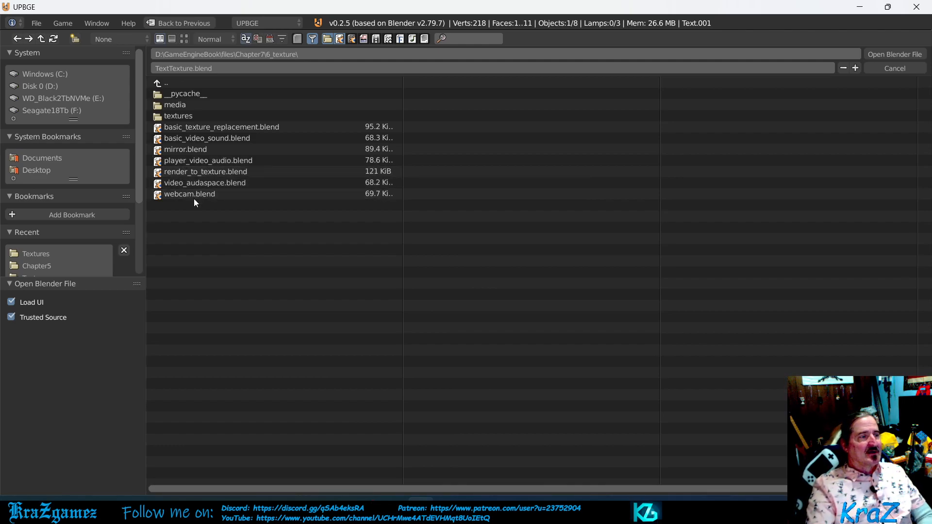
pyautogui.click(891, 71)
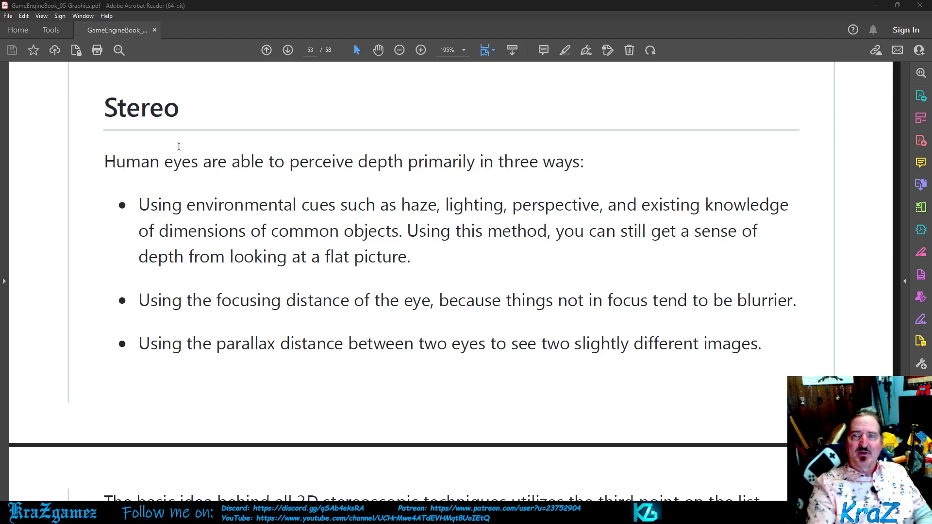
pyautogui.moveTo(102, 113)
pyautogui.mouseDown()
pyautogui.moveTo(179, 113)
pyautogui.moveTo(108, 116)
pyautogui.mouseUp()
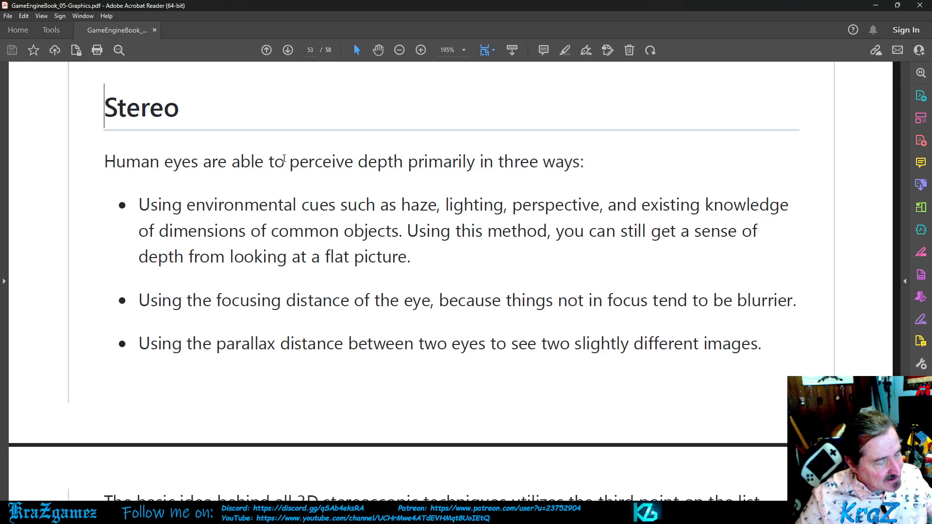
pyautogui.hotkey('alt', 'Tab')
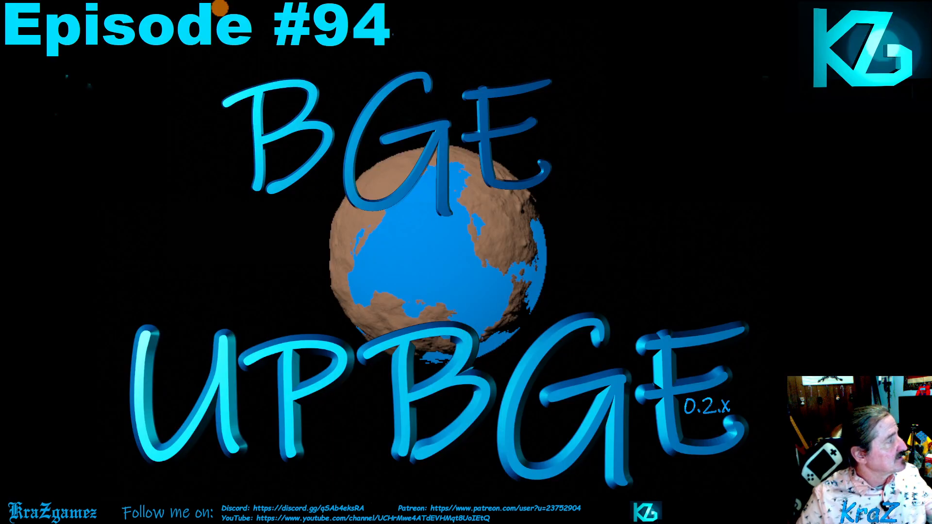